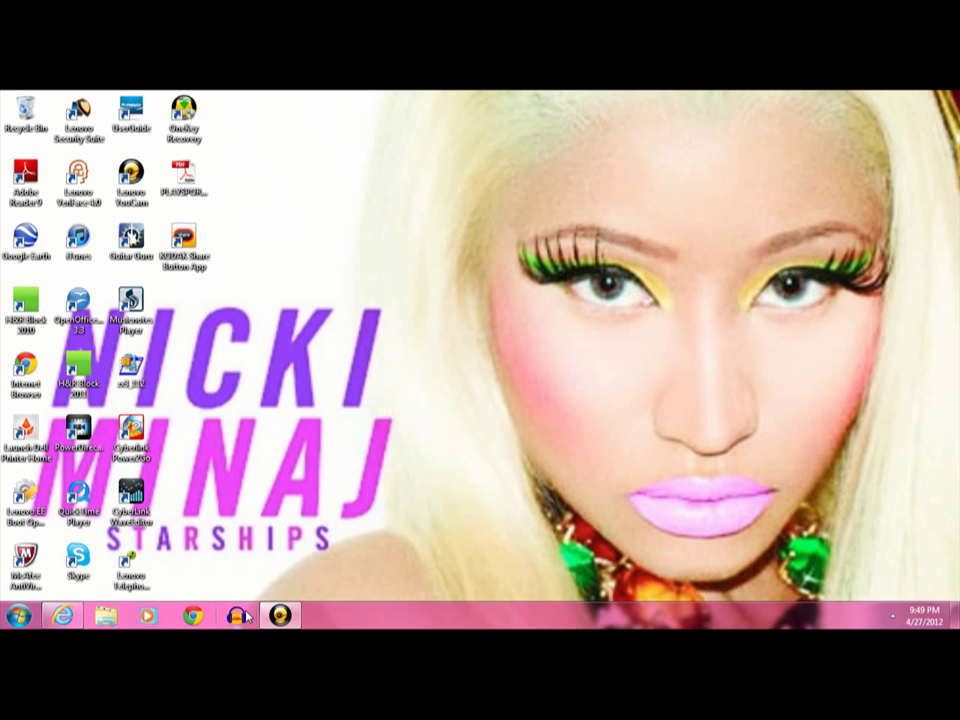
Launch Audacity with an empty project and reopen the File menu toward Import.
left_click(247, 617)
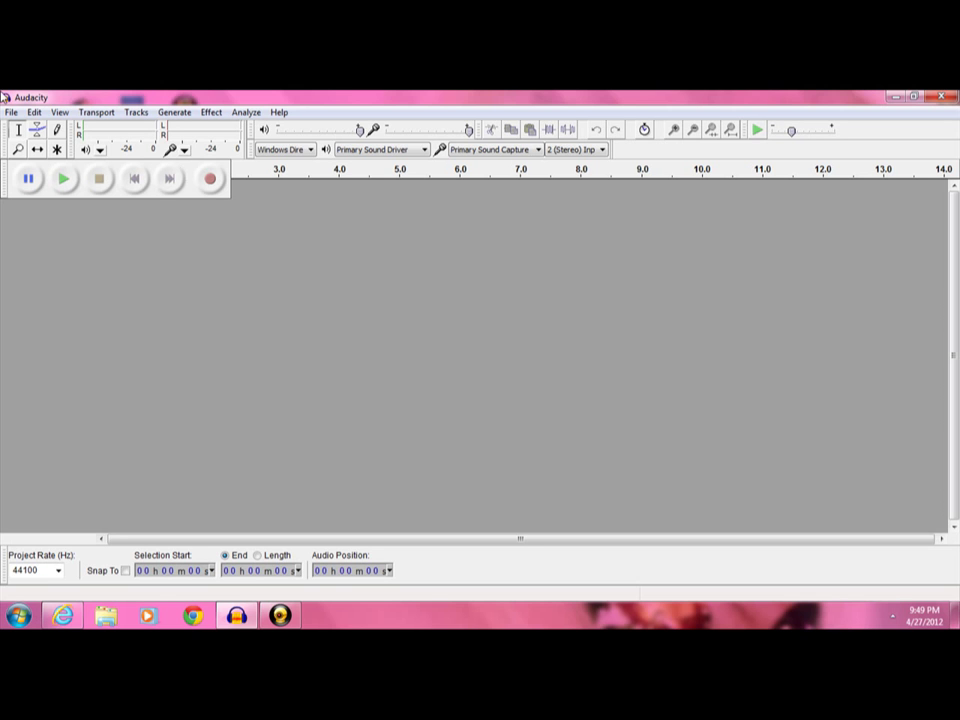
left_click(11, 112)
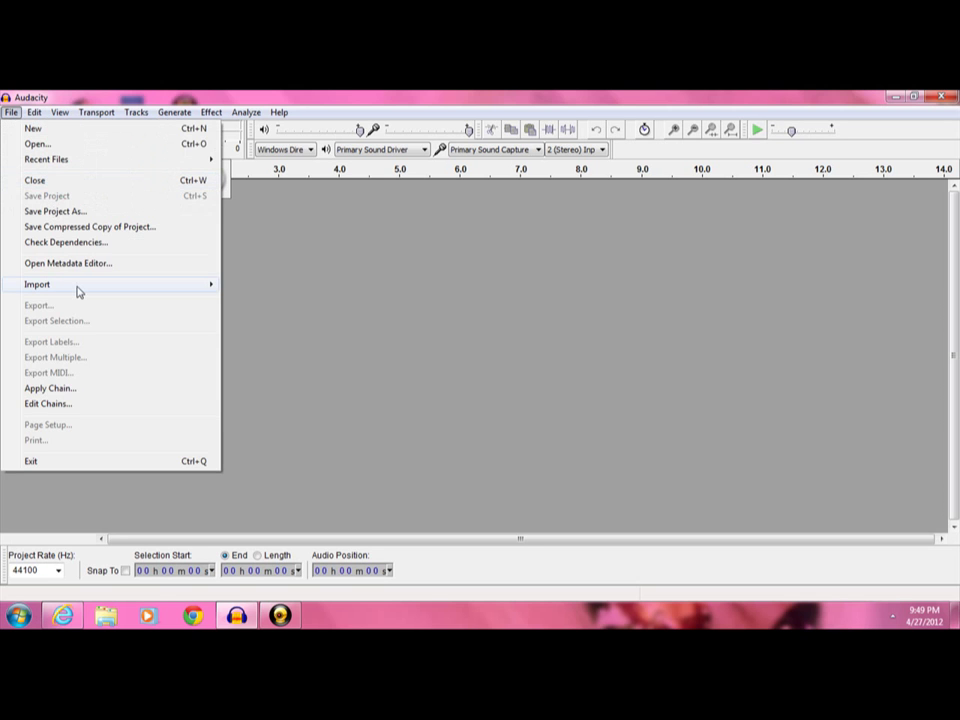
mouse_move(37, 284)
left_click(304, 279)
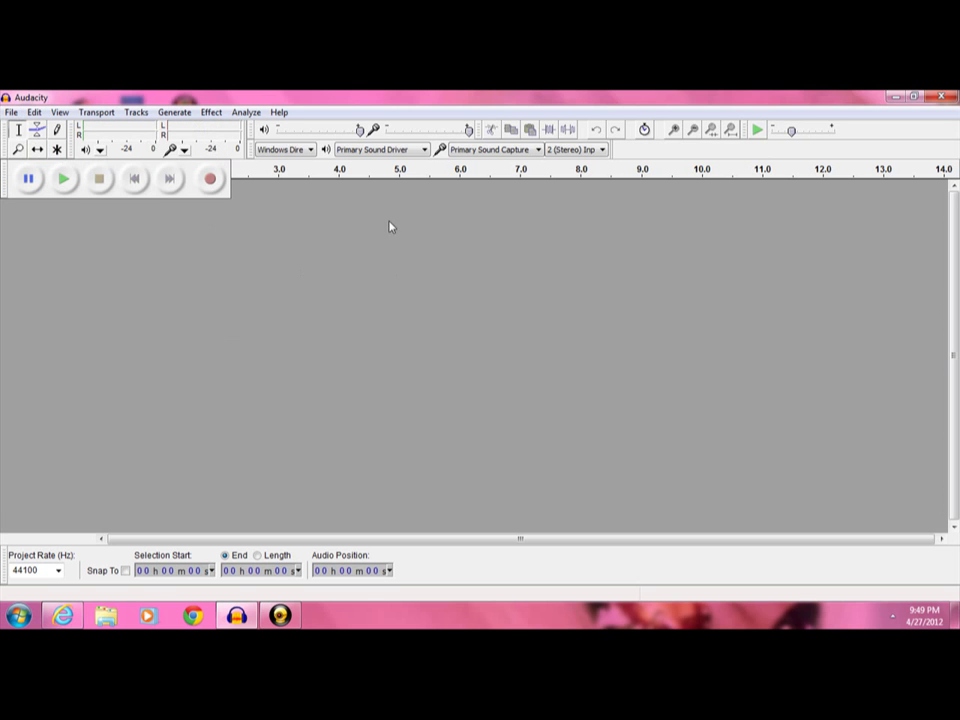
left_click(11, 112)
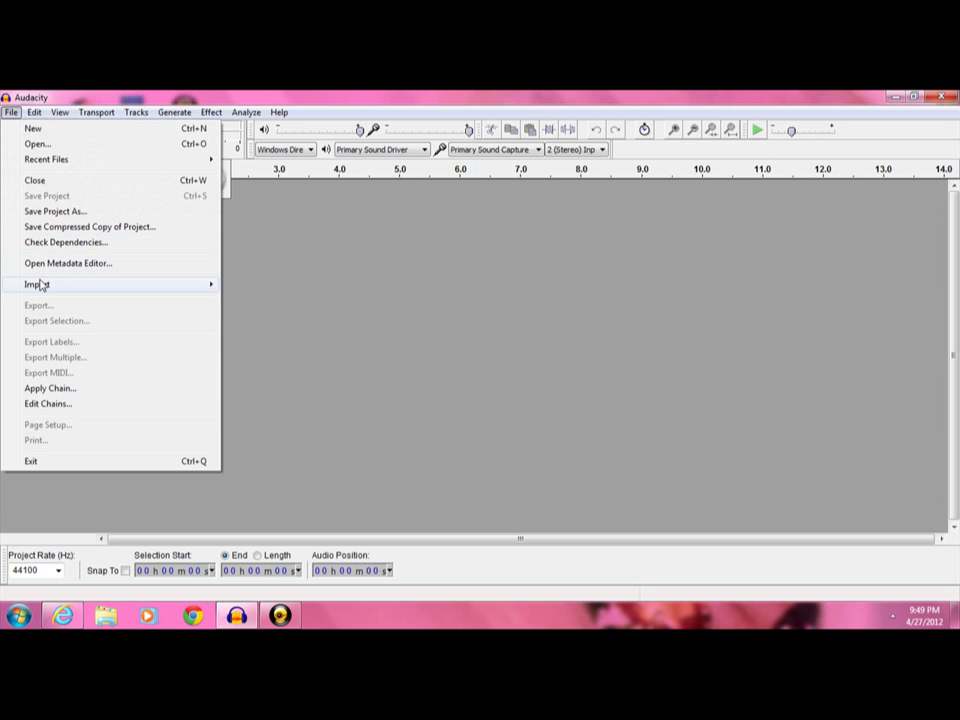
Import the Nicki Minaj - Starships audio file as a new track.
mouse_move(37, 284)
left_click(254, 289)
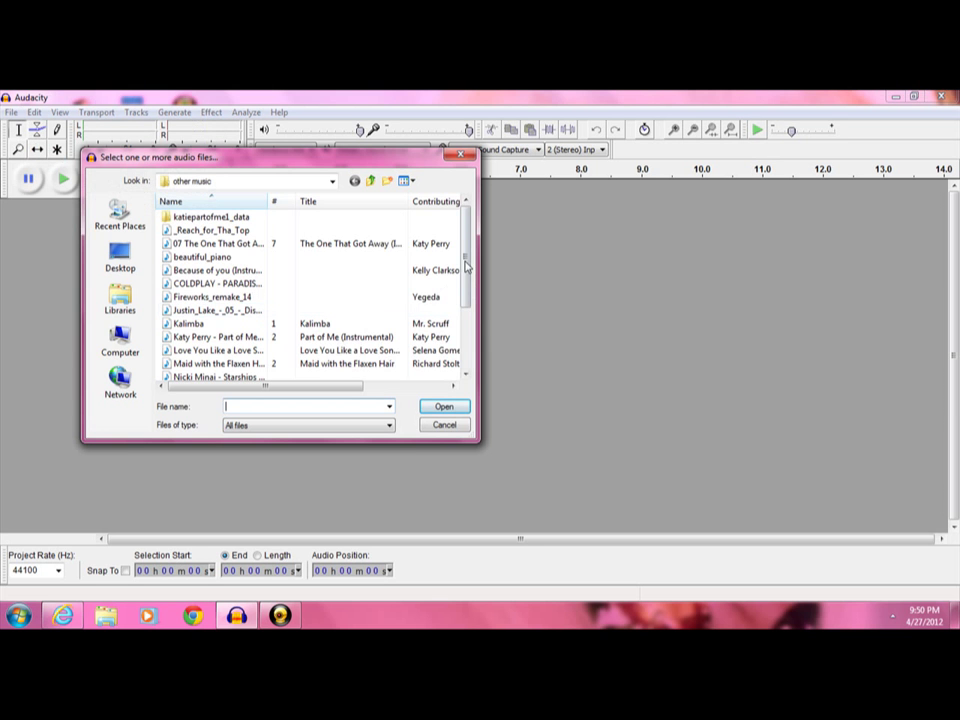
scroll(450, 320, "down", 3)
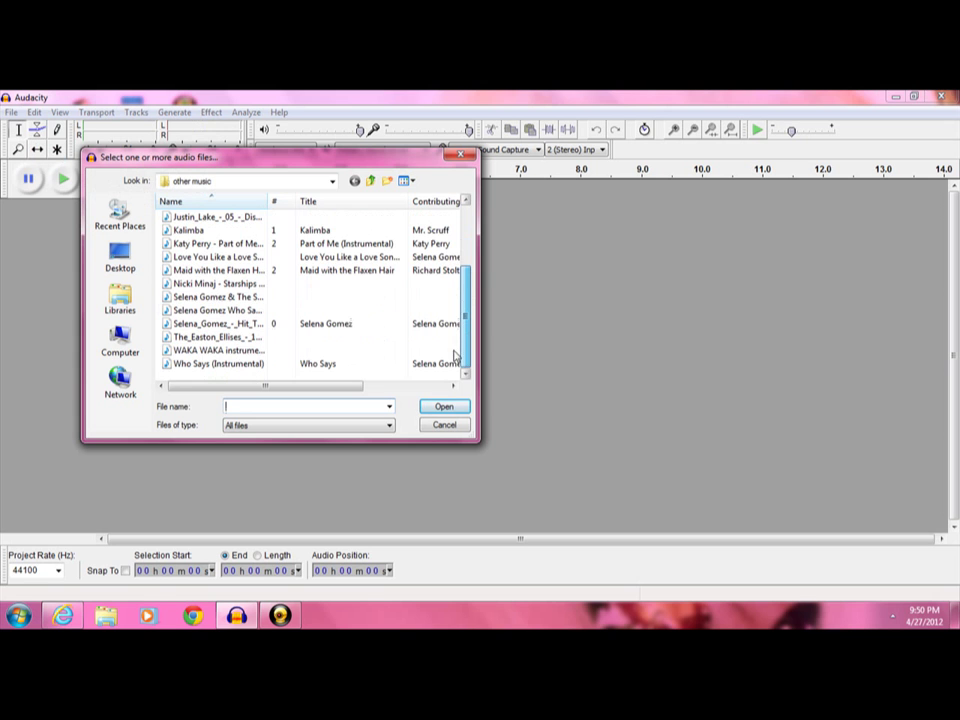
left_click_drag(466, 320, 466, 260)
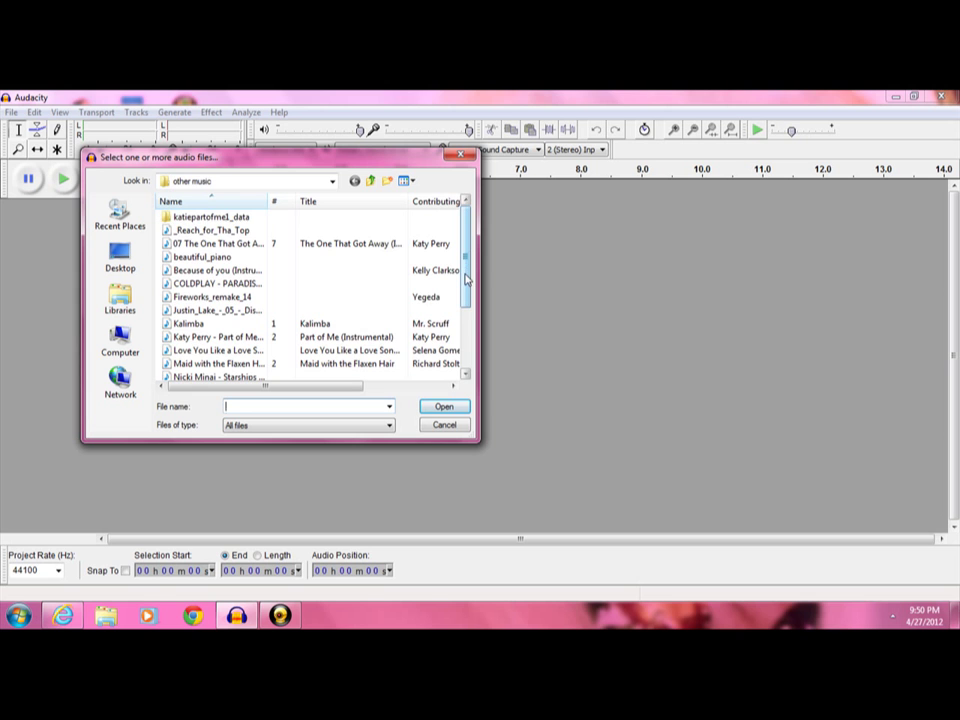
left_click_drag(467, 268, 463, 328)
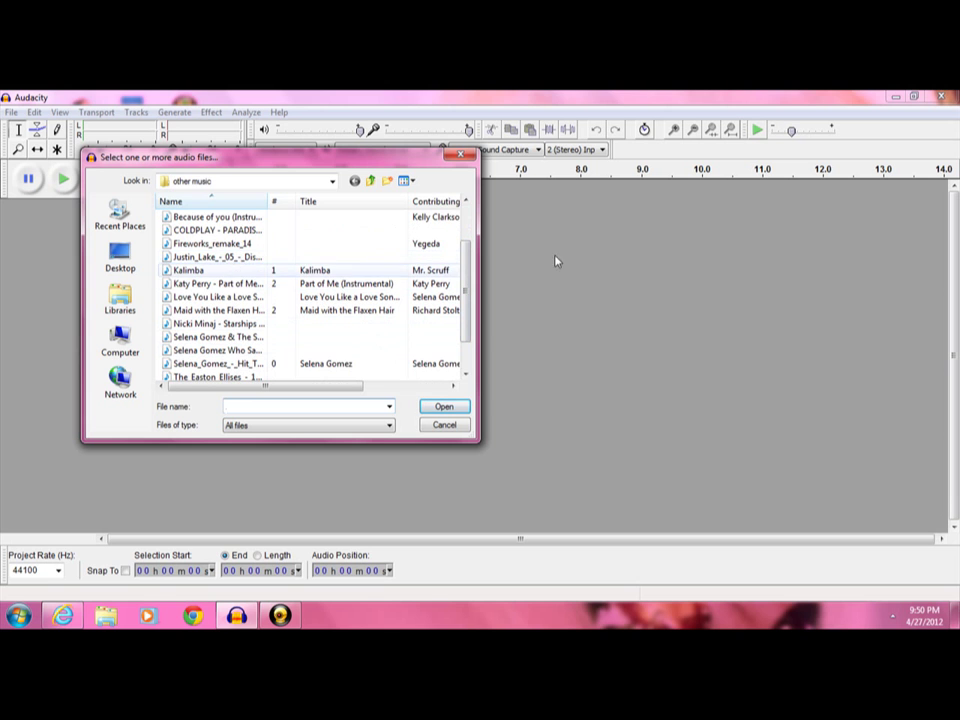
left_click_drag(467, 294, 468, 333)
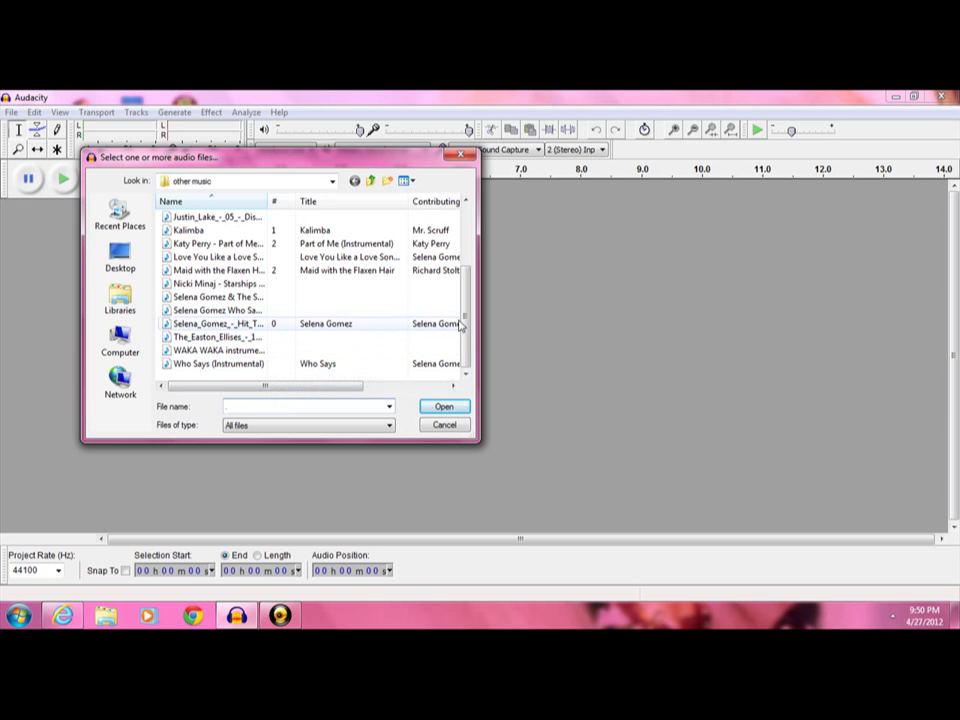
scroll(466, 312, "up", 1)
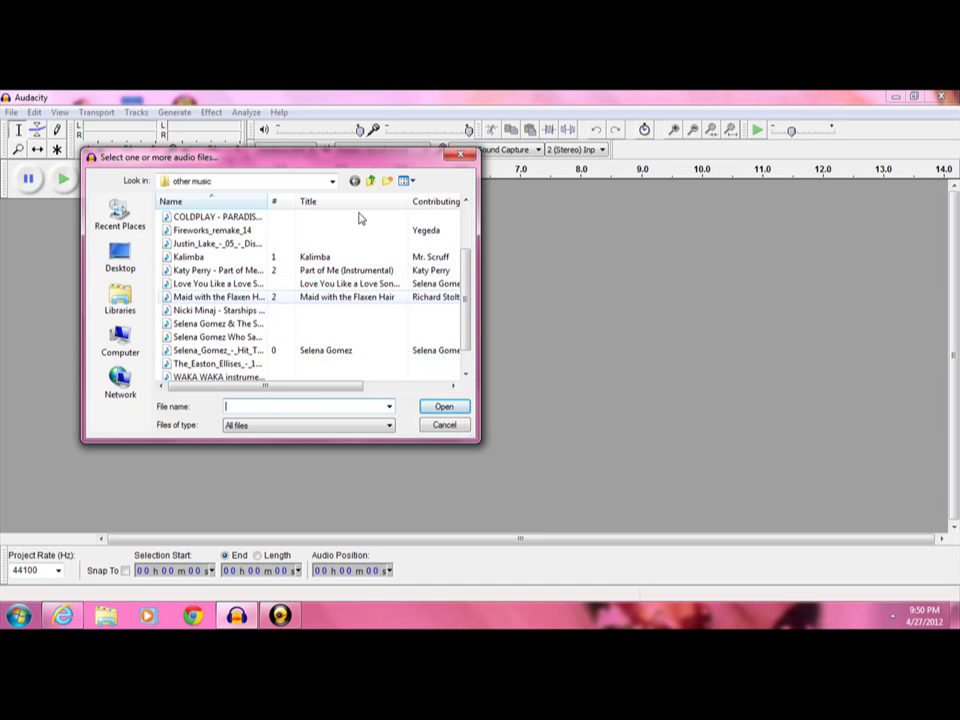
scroll(463, 265, "up", 1)
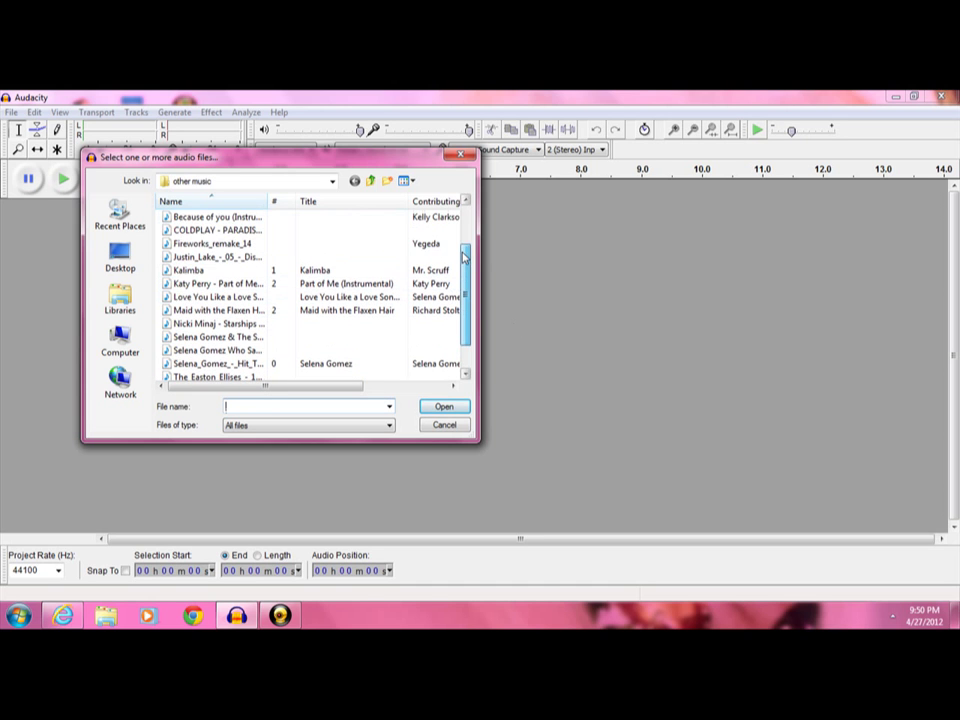
scroll(463, 265, "up", 1)
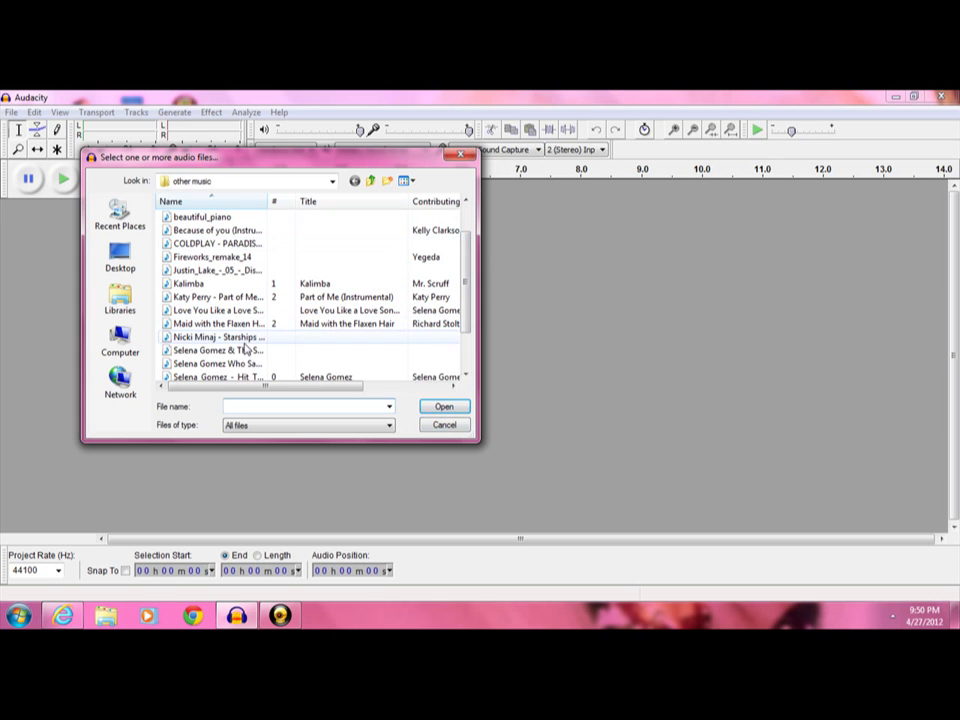
left_click(244, 338)
left_click(465, 408)
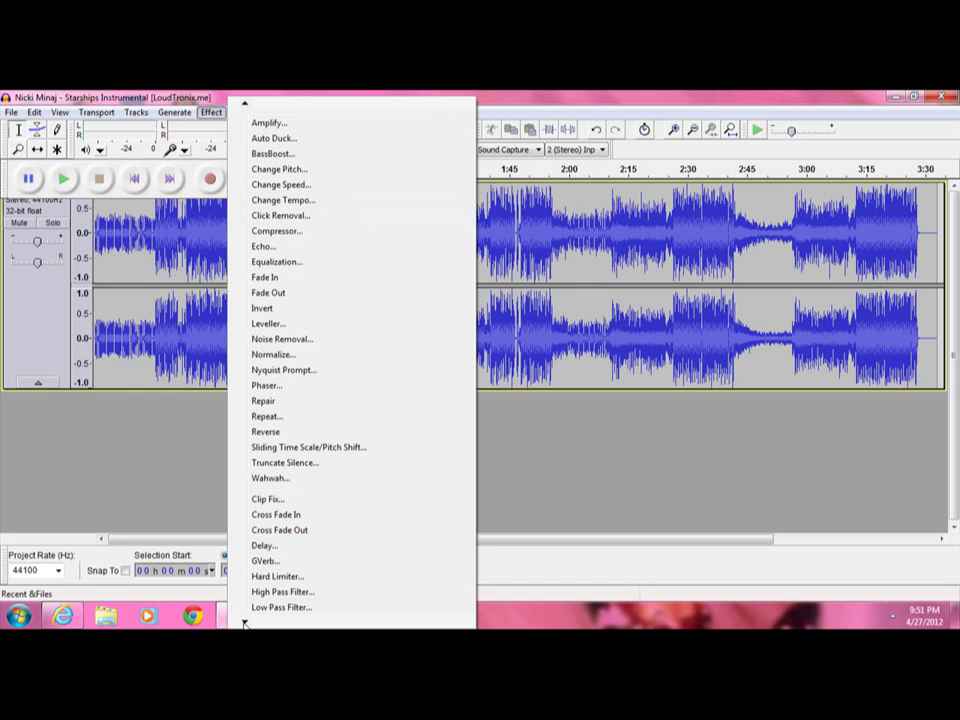
mouse_move(244, 621)
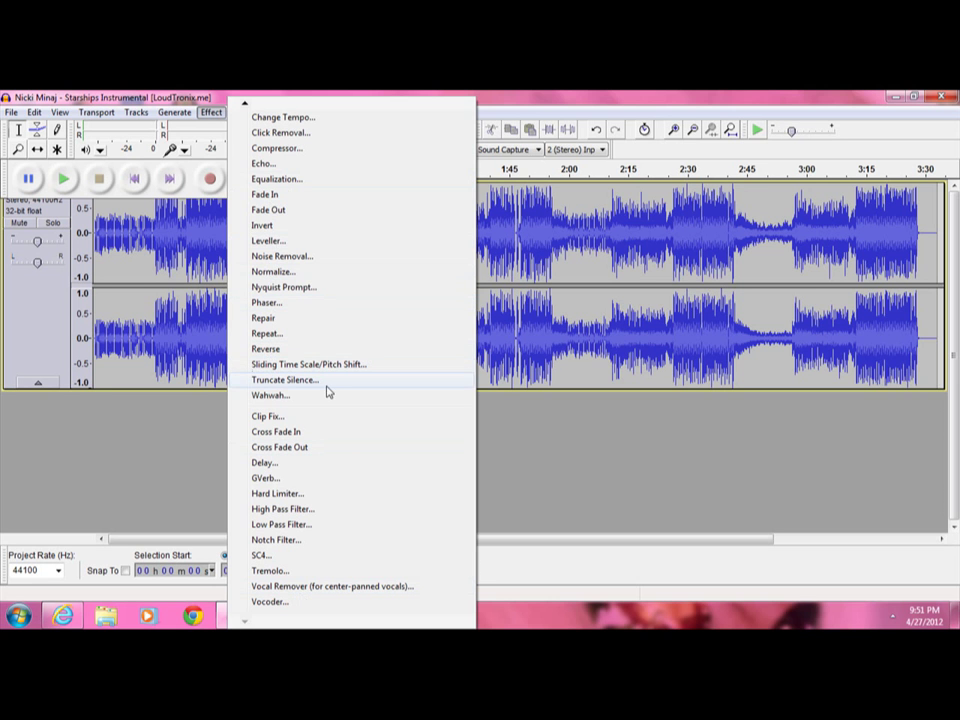
Re-maximize the window and browse the Effect menu, closing it without applying any effect.
double_click(247, 100)
left_click(375, 119)
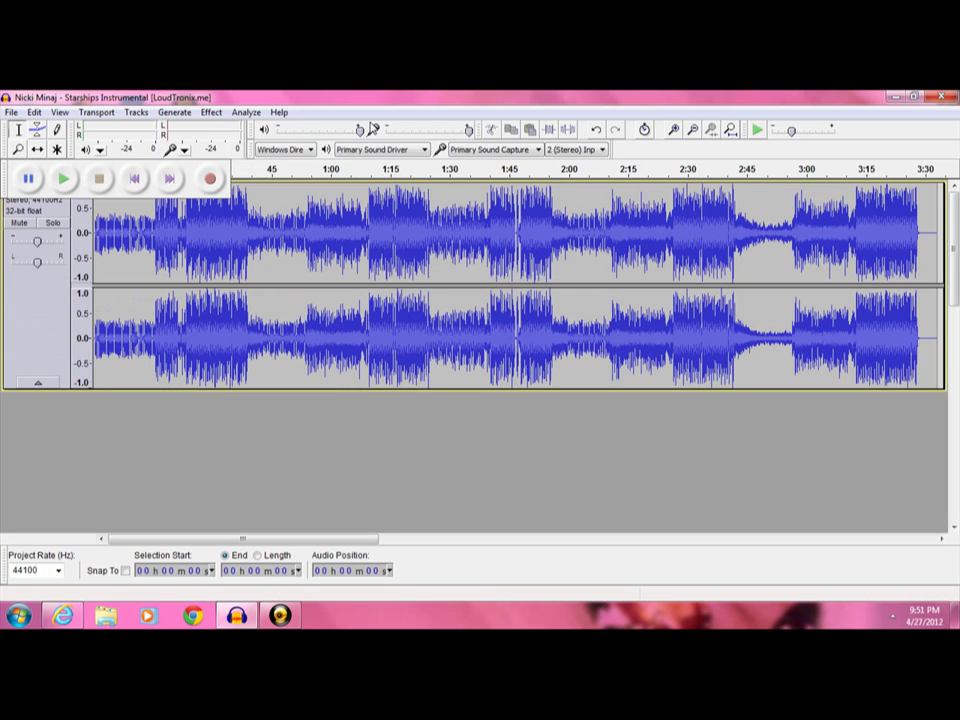
left_click(212, 112)
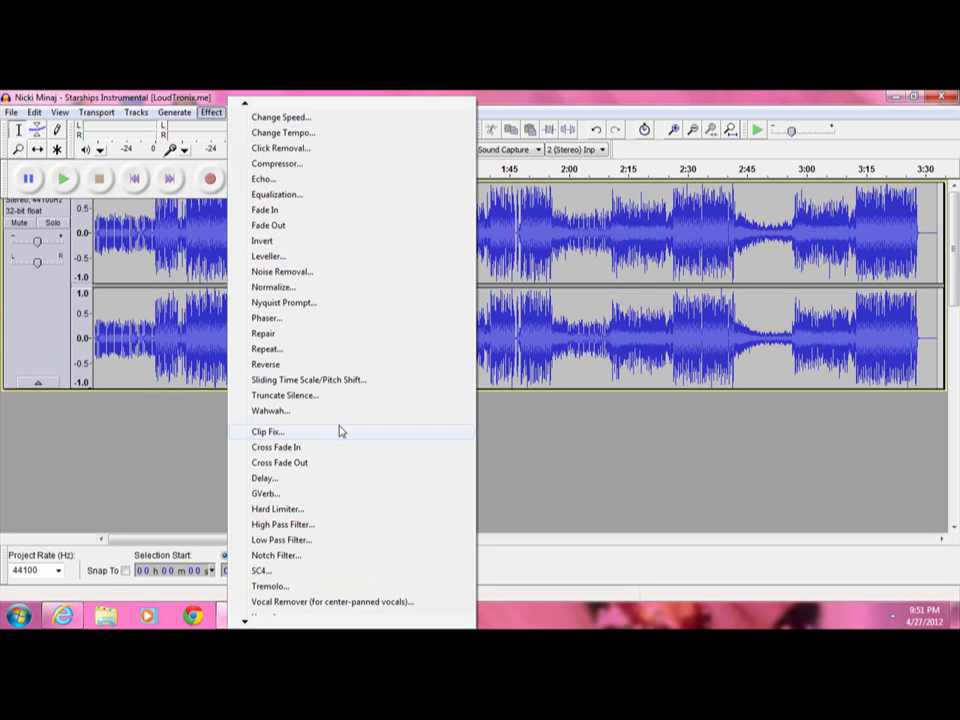
scroll(339, 431, "down", 1)
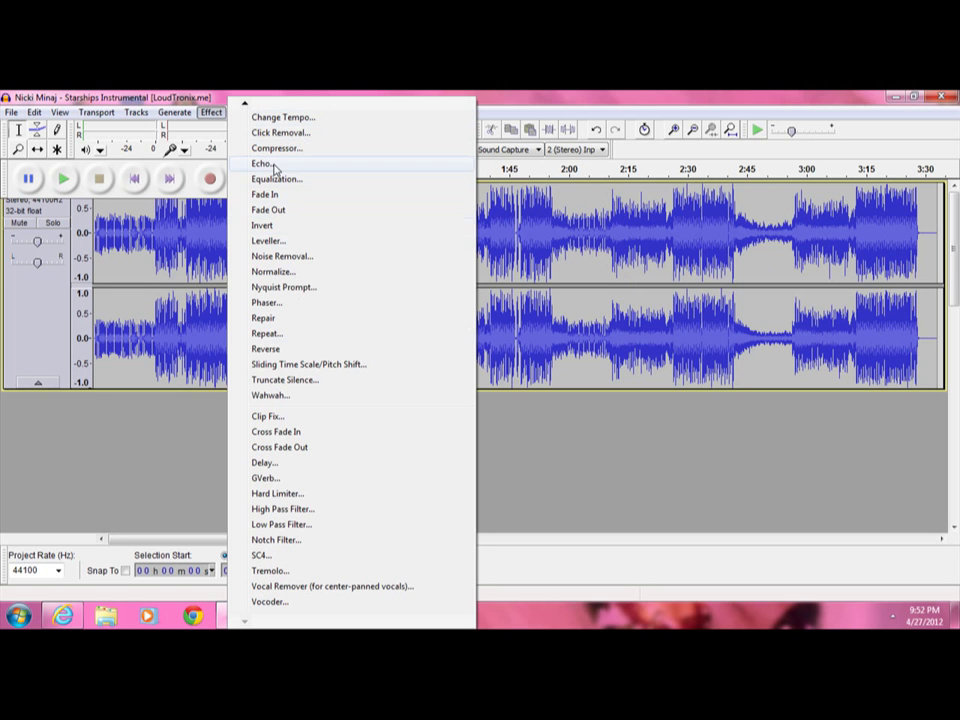
left_click(213, 458)
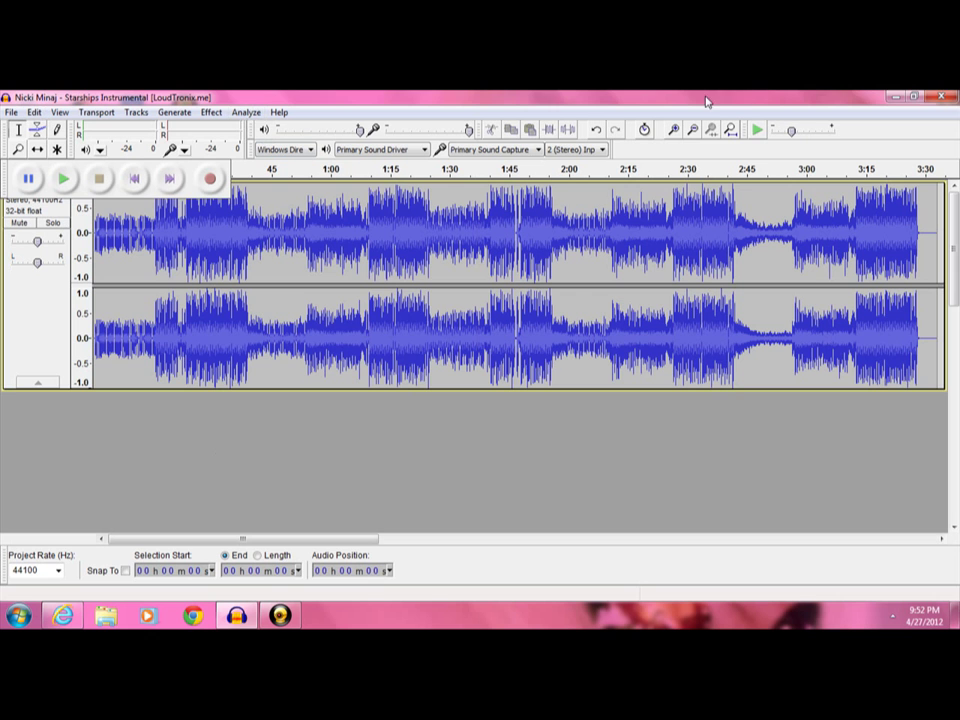
Close the Starships project with Ctrl+W, discarding unsaved changes.
key("ctrl+w")
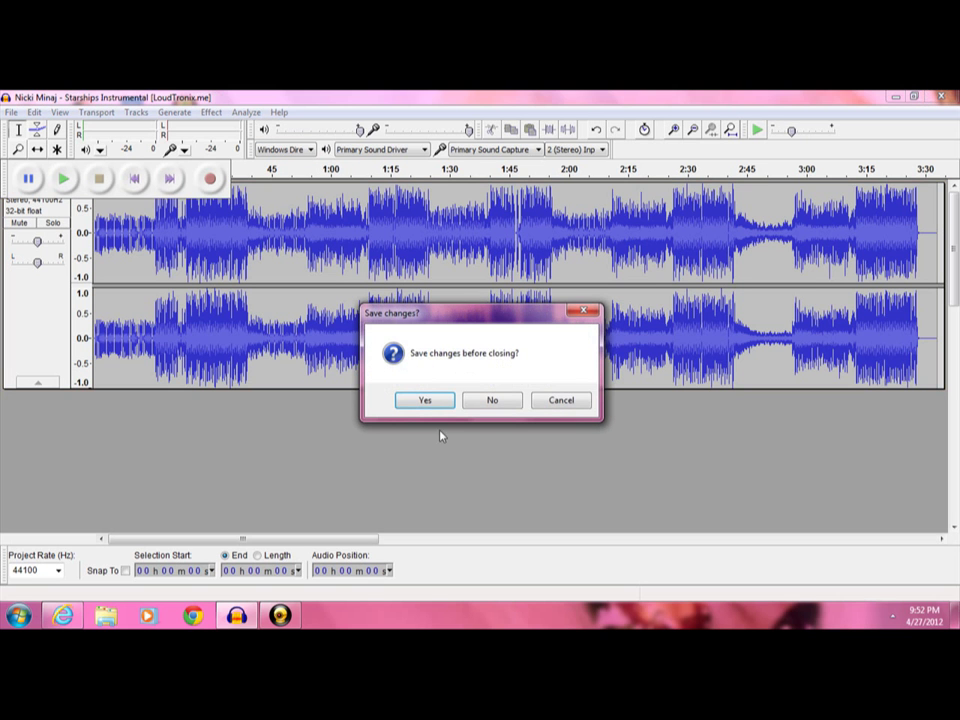
left_click(482, 402)
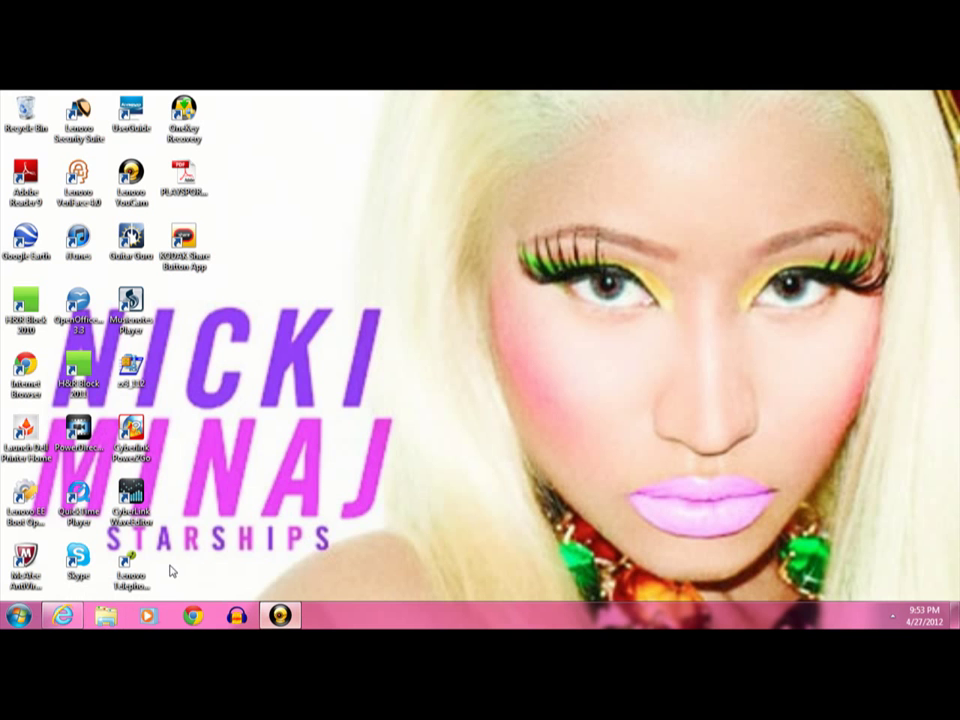
Search Google for 'plantronics' in Internet Explorer and open the $32.49 eBay S11 headset ad.
left_click(62, 614)
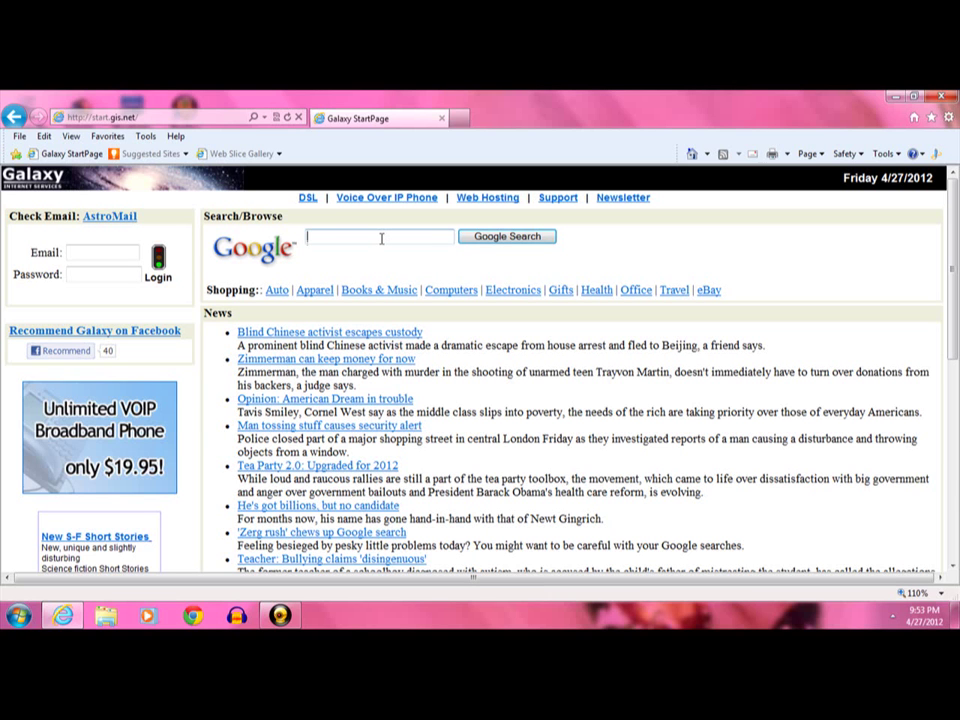
type("plantr")
type("onics")
key("Return")
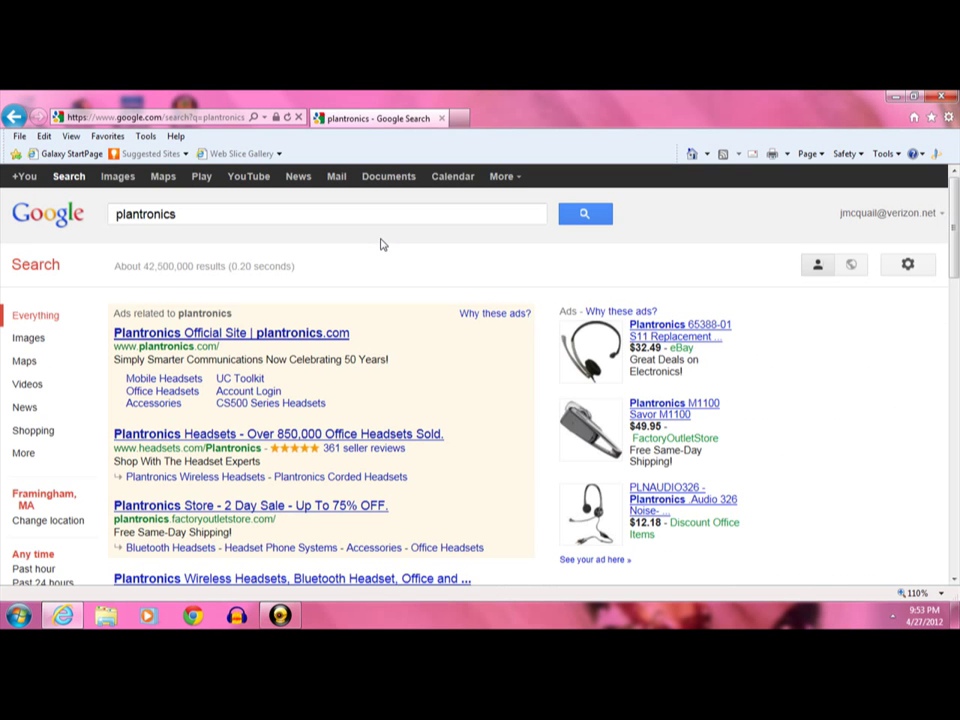
left_click(600, 336)
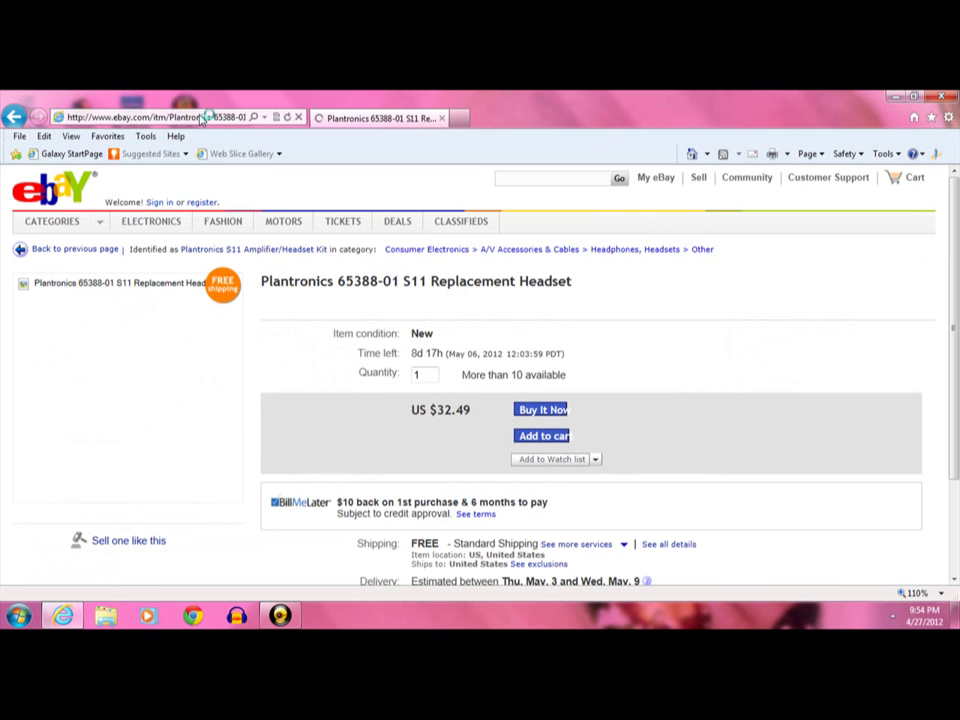
Go back from the eBay Plantronics S11 listing toward the start page.
left_click(15, 118)
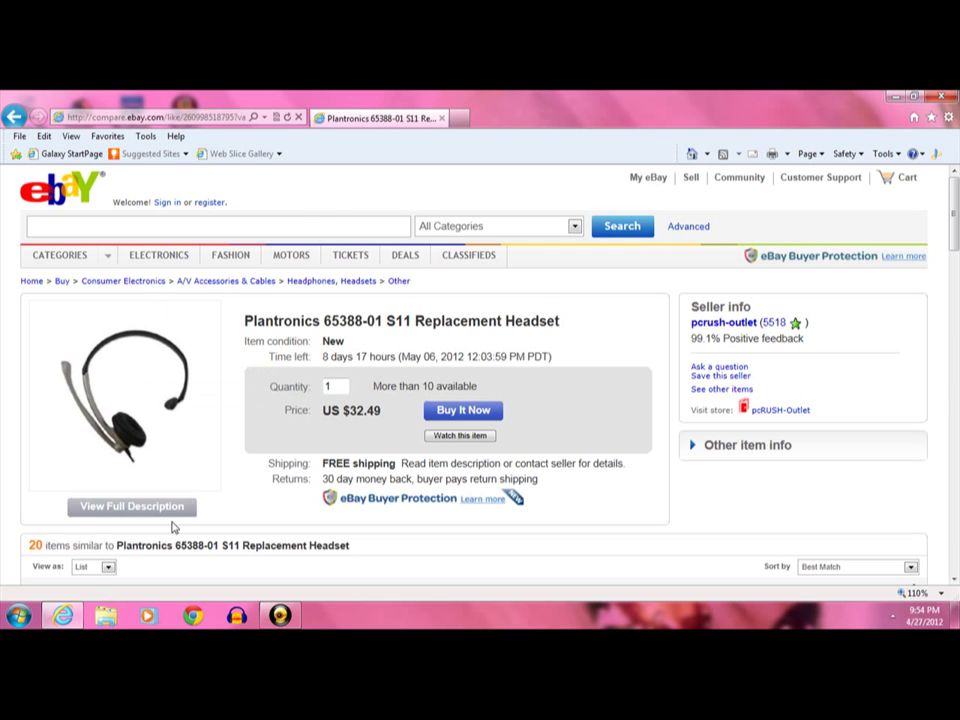
Replace the Google query with 'best buy' and open the bestbuy.com result.
left_click(16, 117)
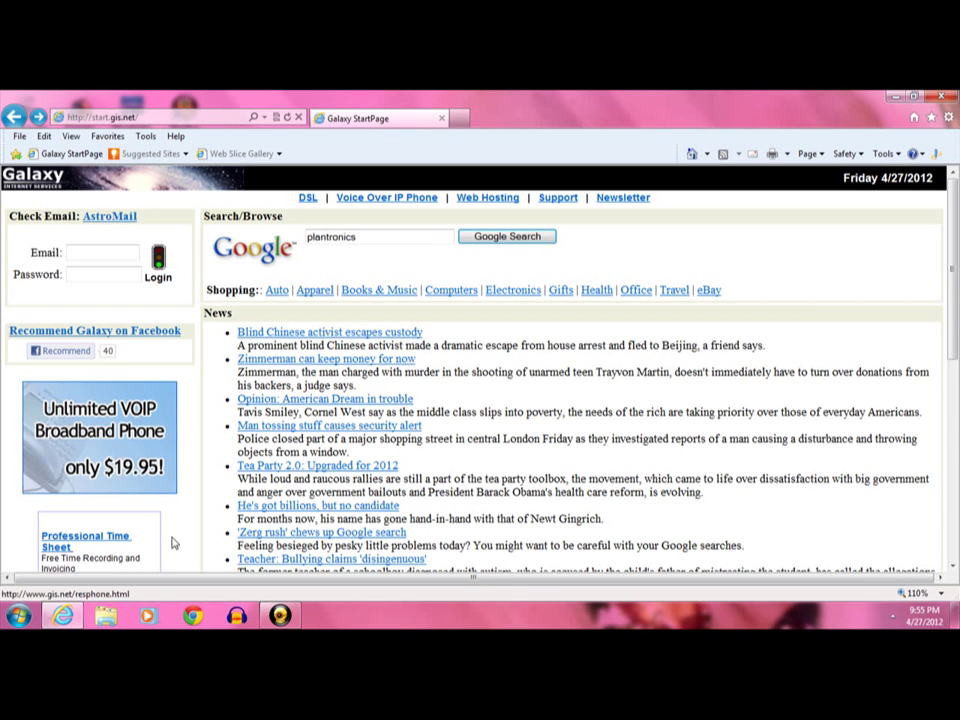
left_click(393, 240)
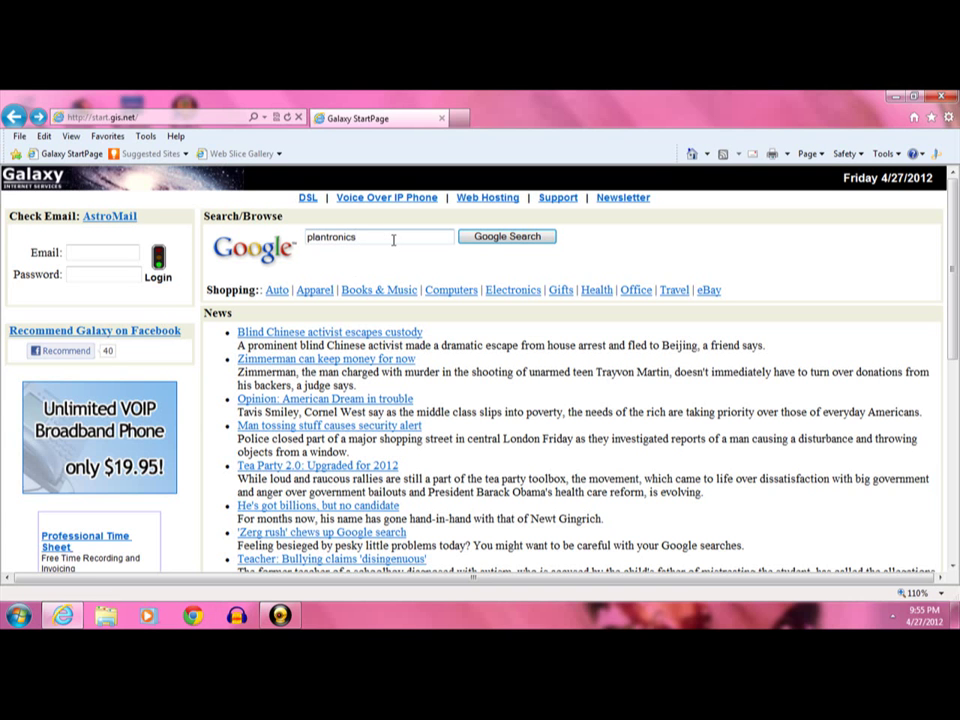
type("ba")
type("c")
key("BackSpace")
key("BackSpace")
key("ctrl+a")
key("BackSpace")
type("best")
type(" buy")
key("Return")
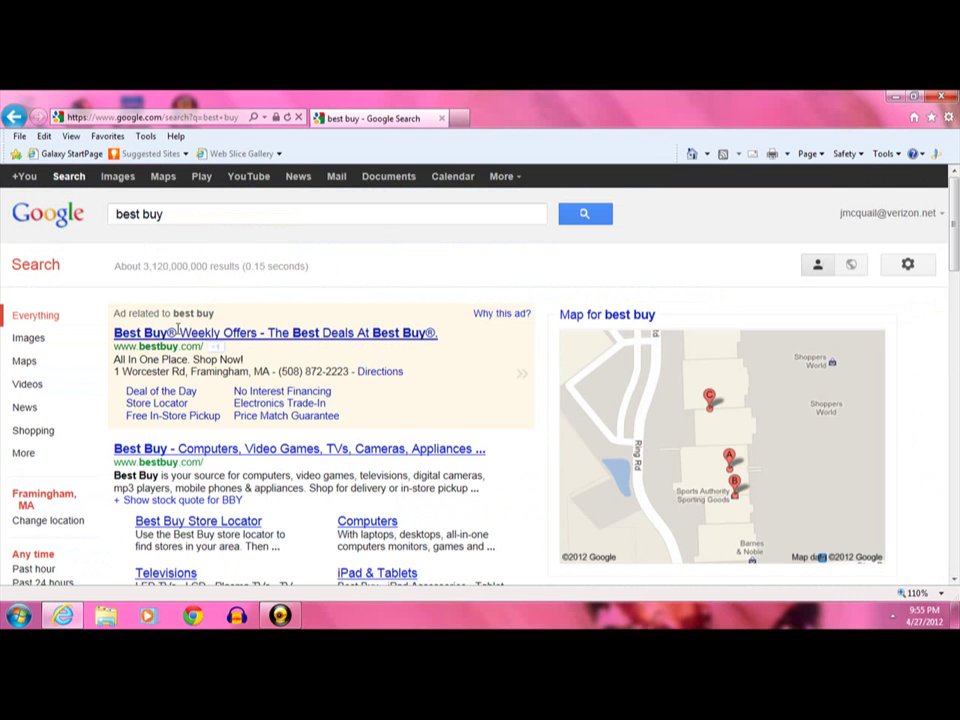
left_click(320, 460)
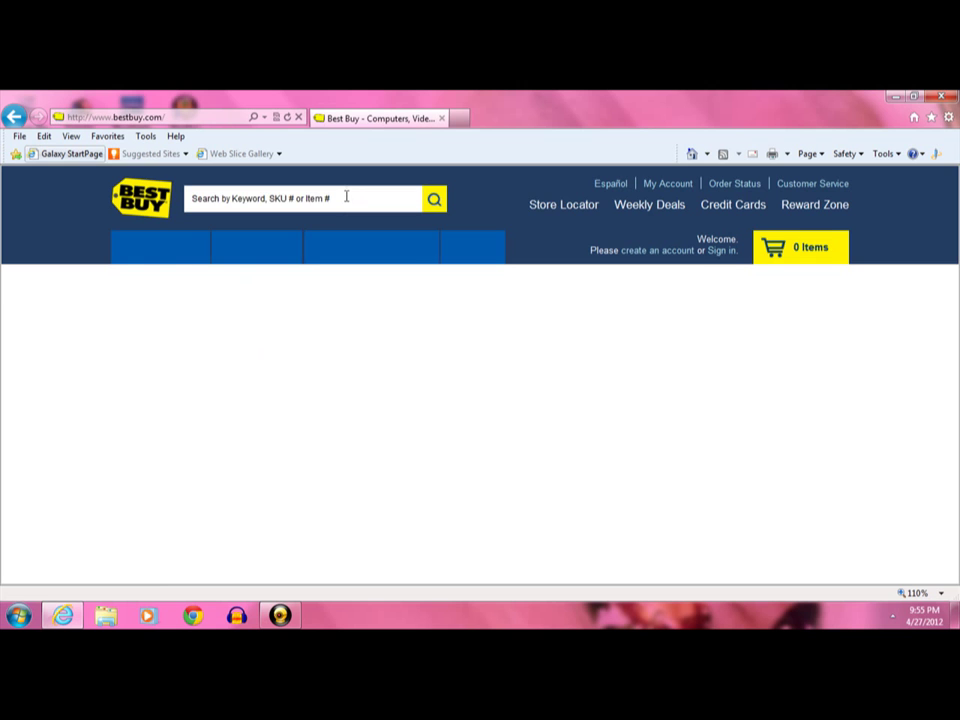
Search the Best Buy store for 'plantronics'.
left_click(346, 197)
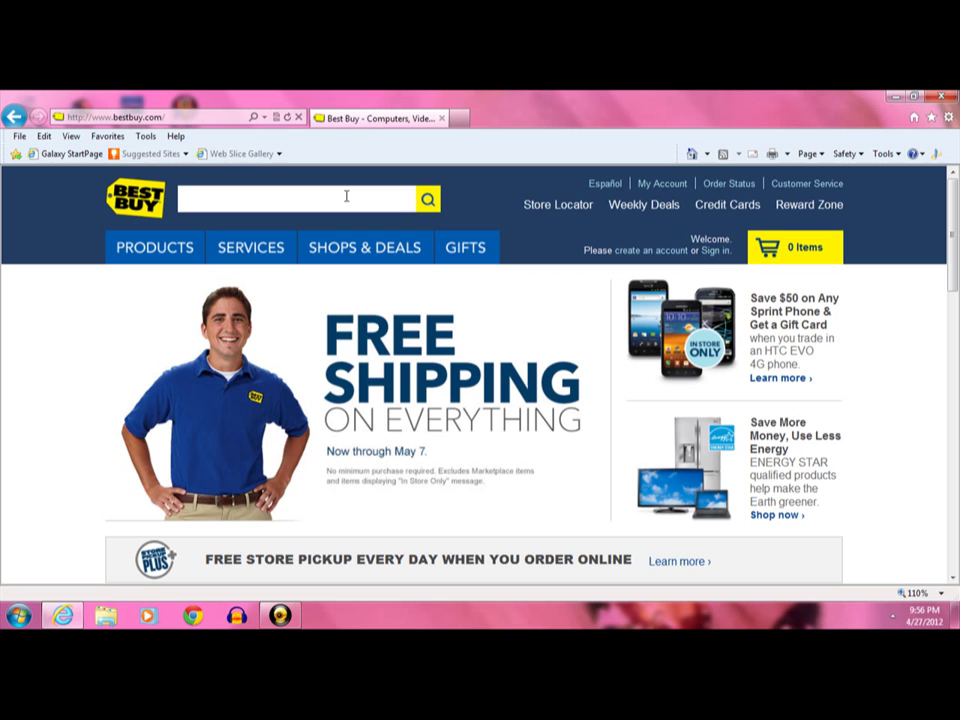
type("plantro")
type("nics")
key("Return")
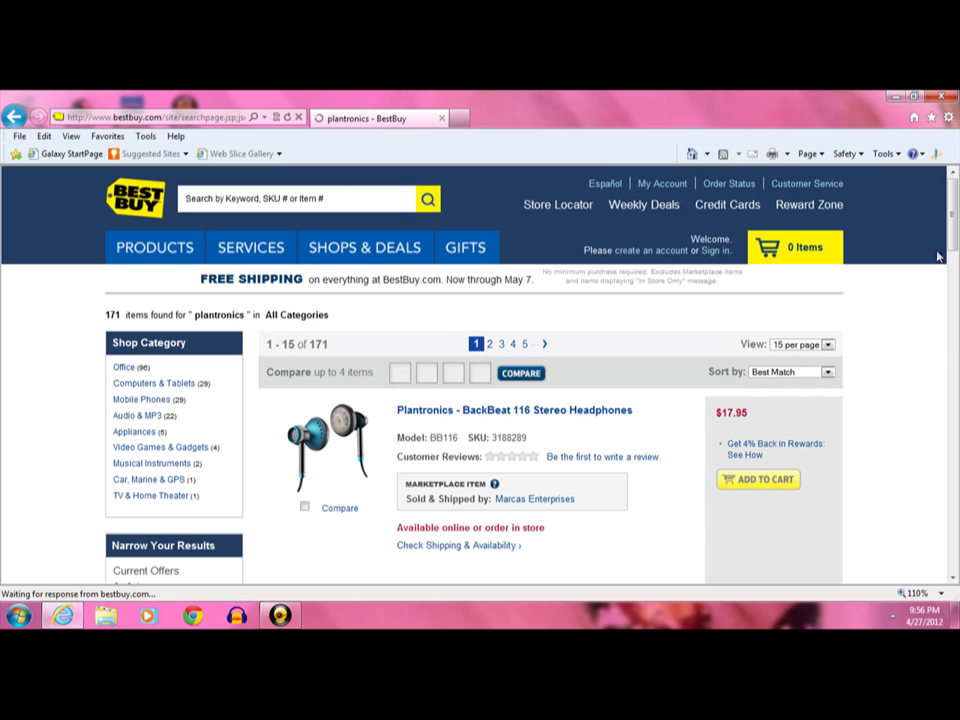
scroll(955, 218, "down", 3)
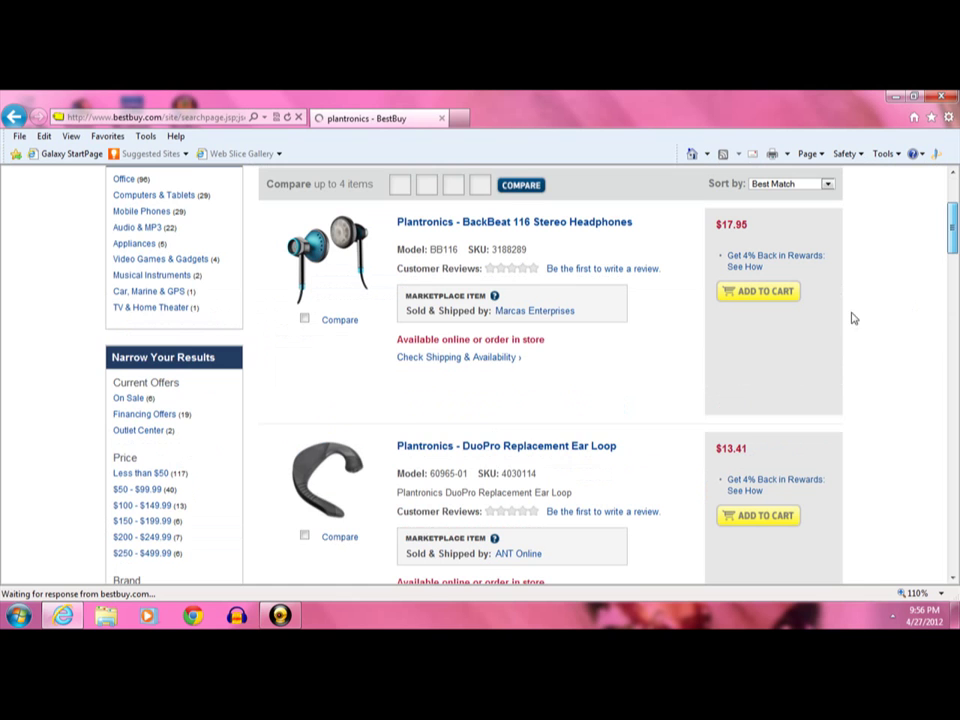
left_click(949, 262)
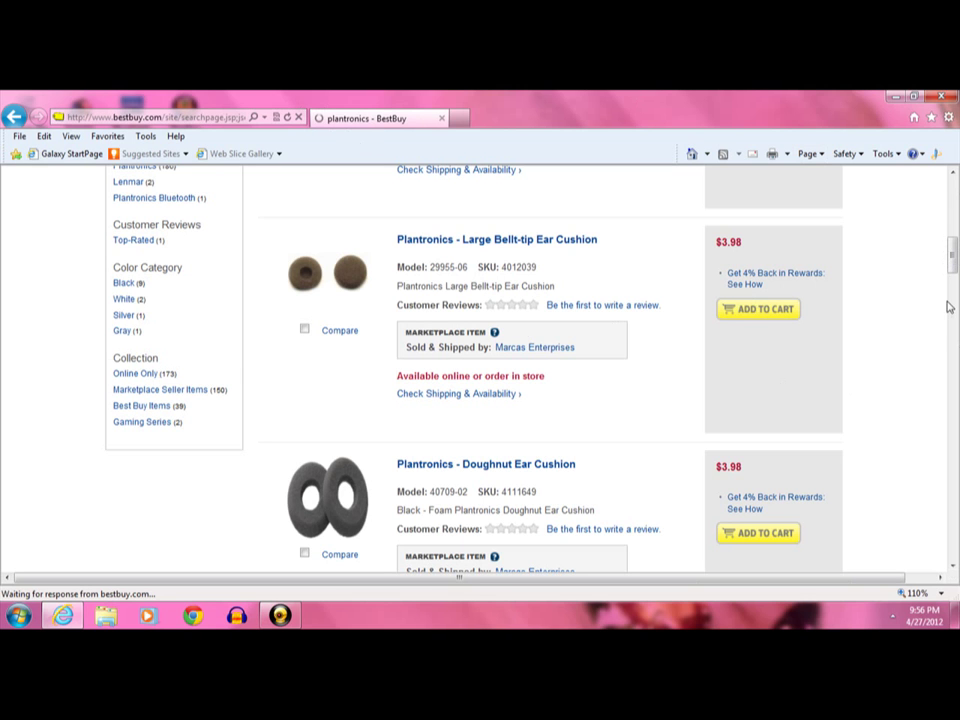
Scroll down through the 171 plantronics results and back to the top.
scroll(838, 267, "down", 3)
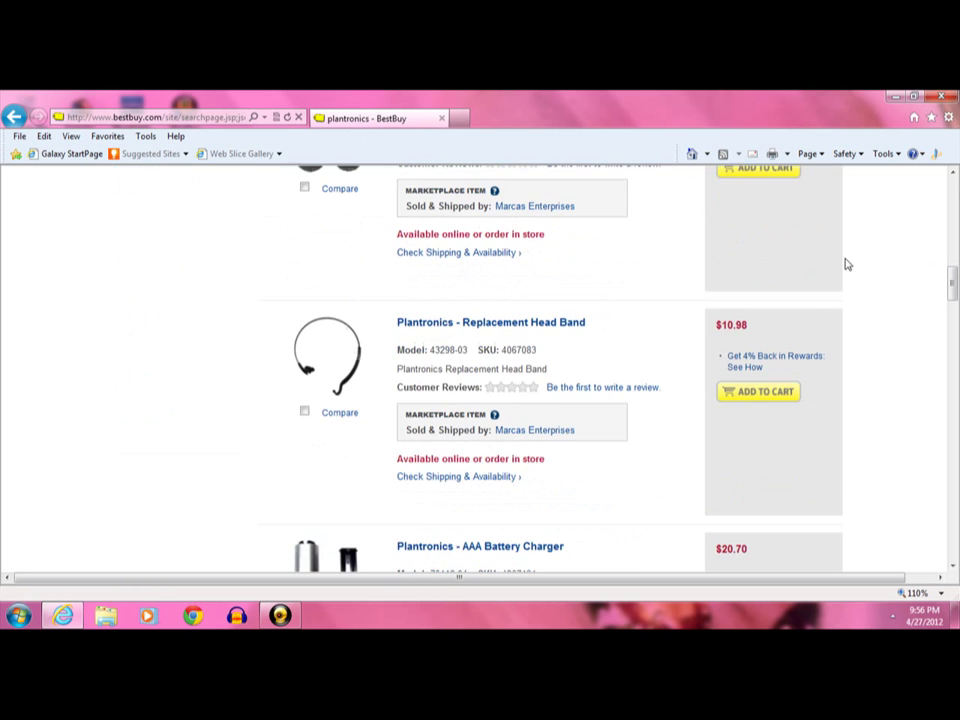
scroll(223, 218, "down", 1)
scroll(482, 334, "down", 3)
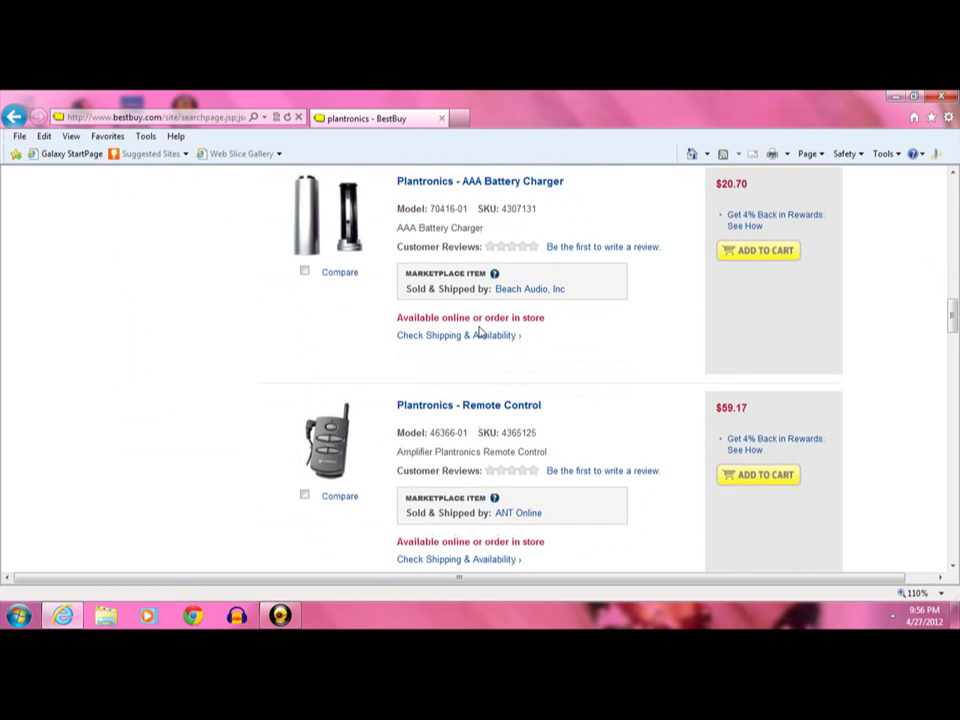
scroll(477, 328, "down", 2)
scroll(475, 328, "down", 2)
scroll(471, 328, "down", 1)
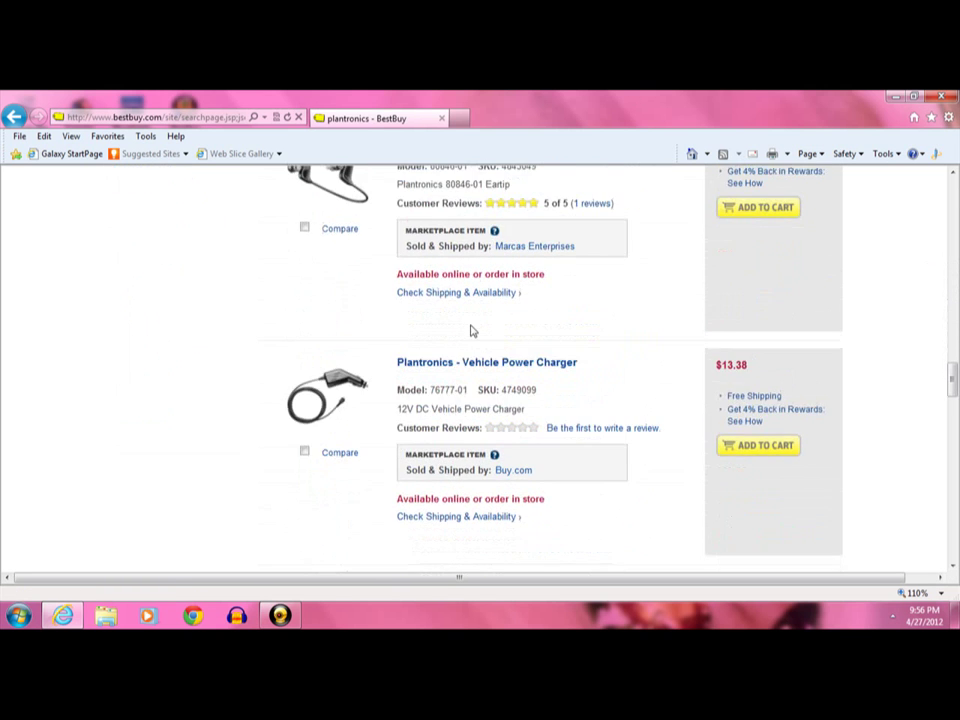
scroll(472, 330, "down", 1)
scroll(467, 332, "down", 2)
scroll(463, 334, "down", 3)
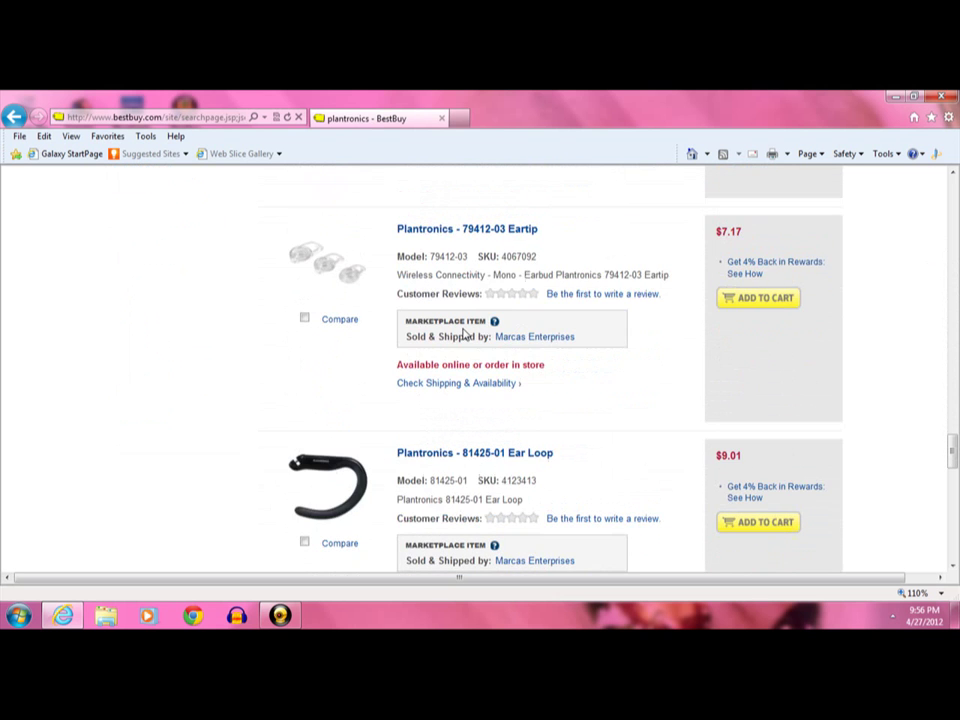
scroll(463, 334, "down", 3)
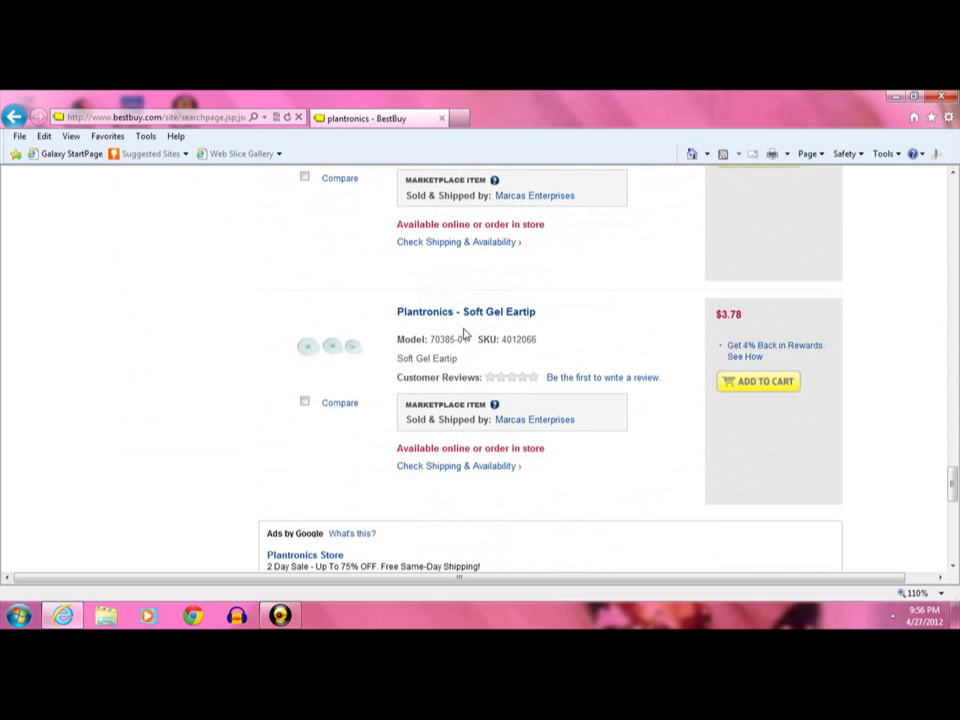
scroll(463, 334, "up", 3)
scroll(459, 317, "up", 3)
scroll(452, 274, "up", 3)
scroll(452, 302, "up", 3)
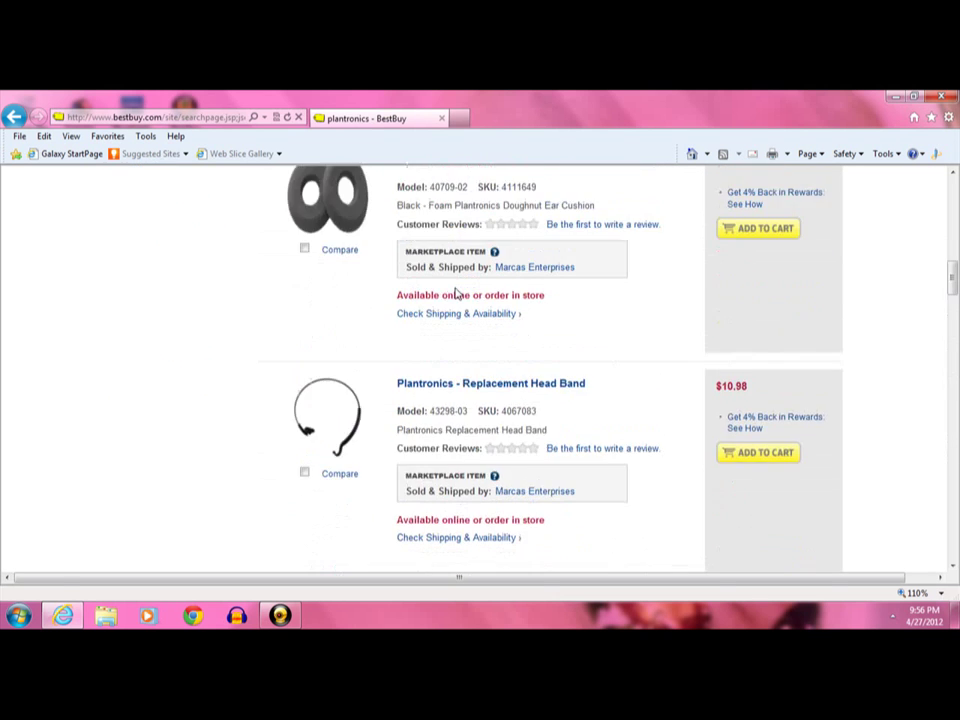
scroll(455, 292, "up", 3)
scroll(452, 285, "up", 5)
Search Best Buy for 'plantronics headphones' (17 results), then close the browser.
left_click(348, 208)
mouse_move(251, 247)
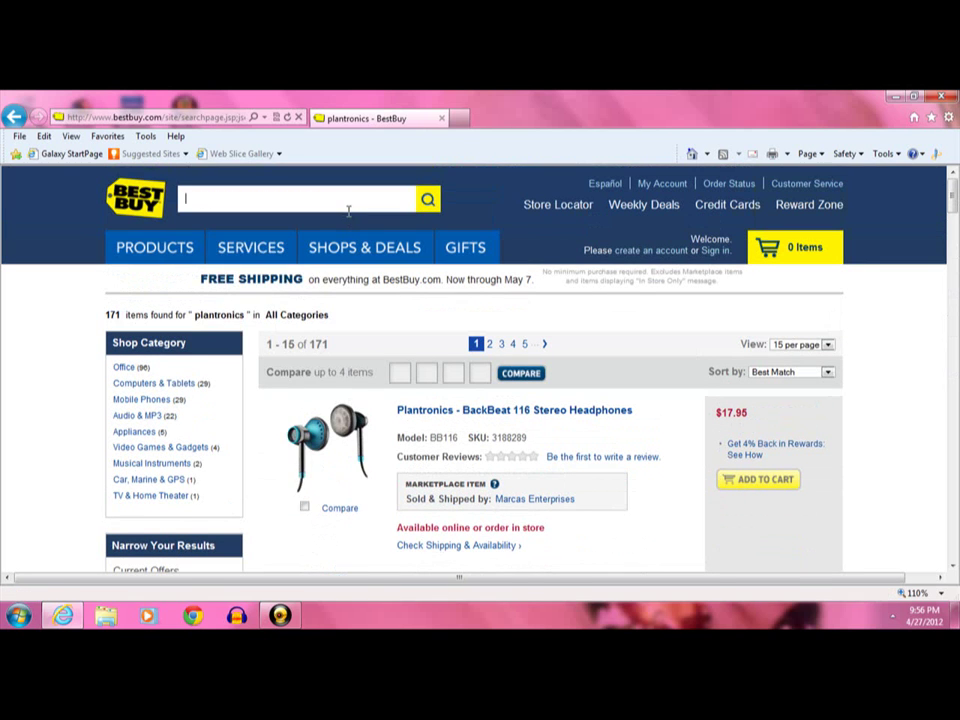
type("pla")
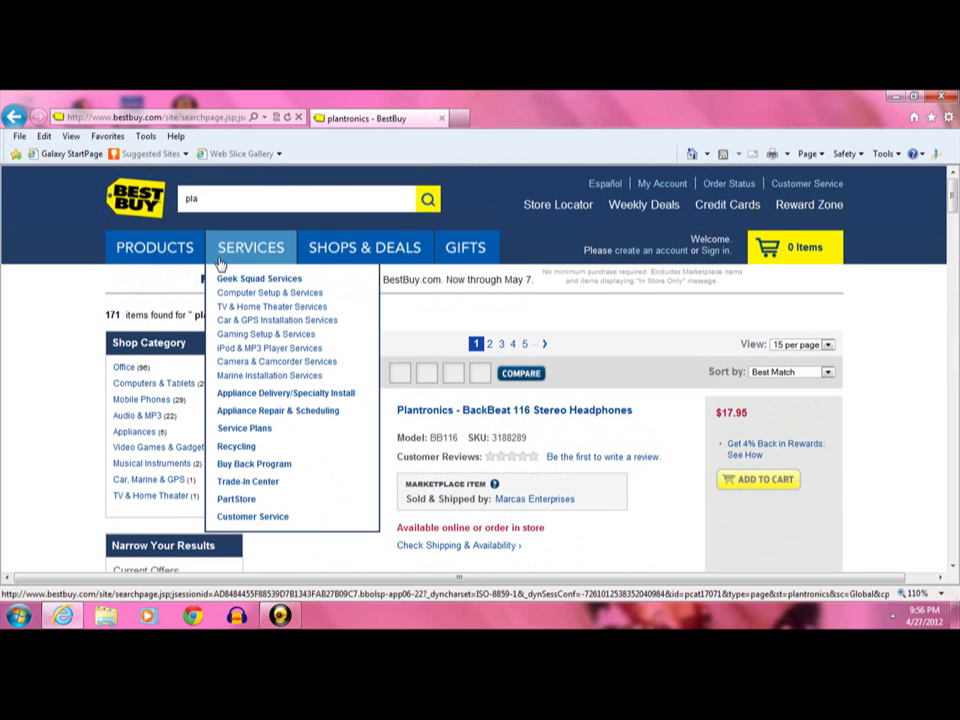
type("ntron")
type("ics ")
type("headp")
type("hon")
type("es")
key("Return")
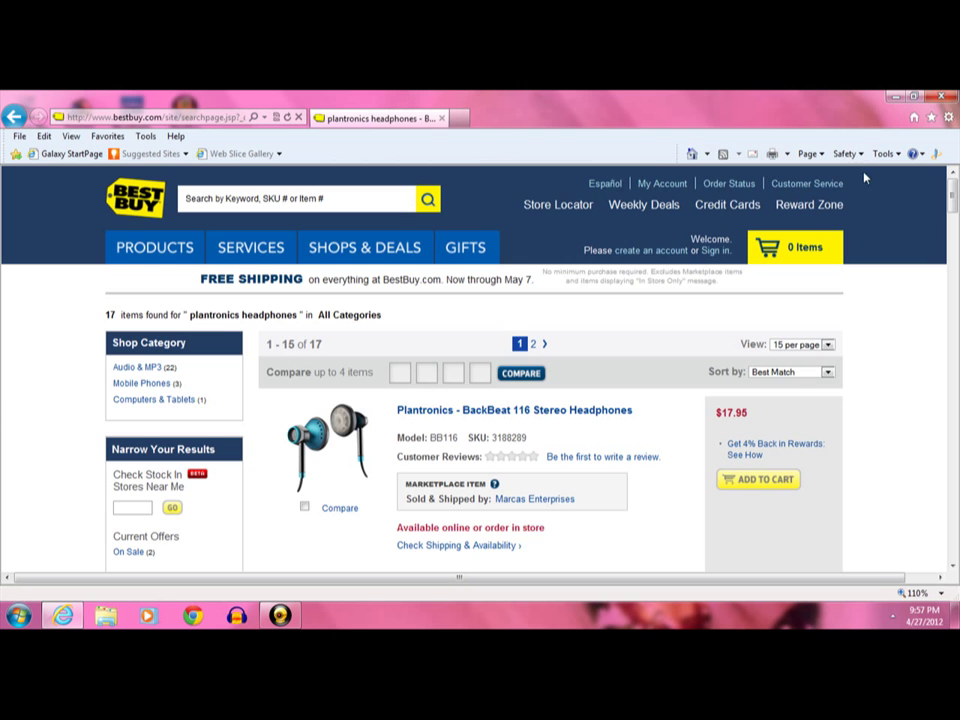
mouse_move(955, 205)
left_mouse_down()
mouse_move(954, 381)
mouse_move(945, 170)
left_mouse_up()
left_click(895, 96)
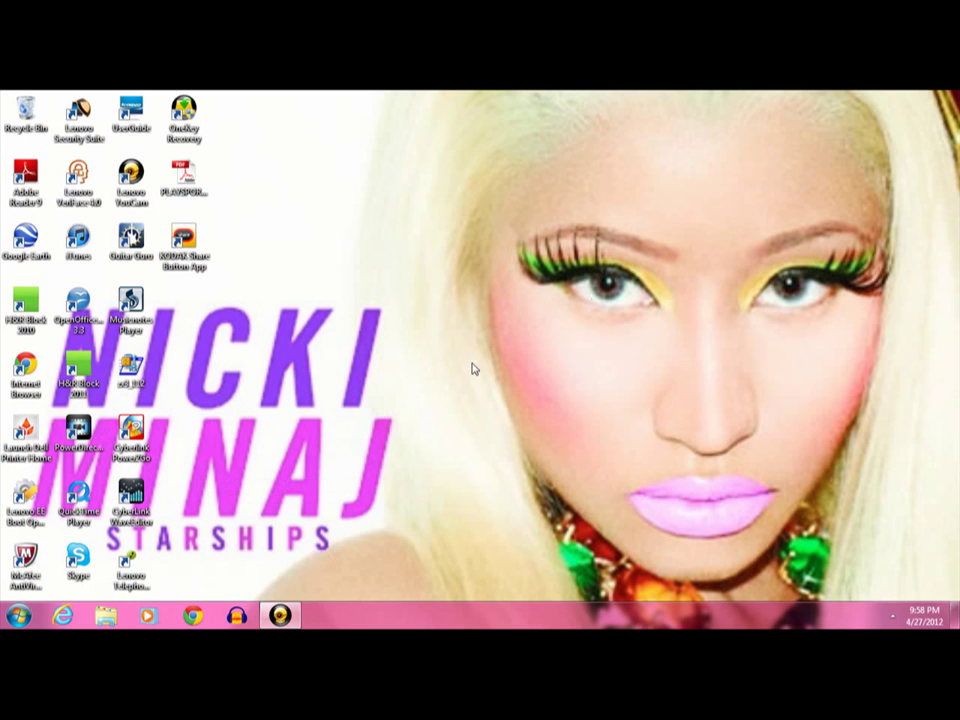
Bring up the running Desktop Capture recorder from the YouCam taskbar icon.
left_click(280, 615)
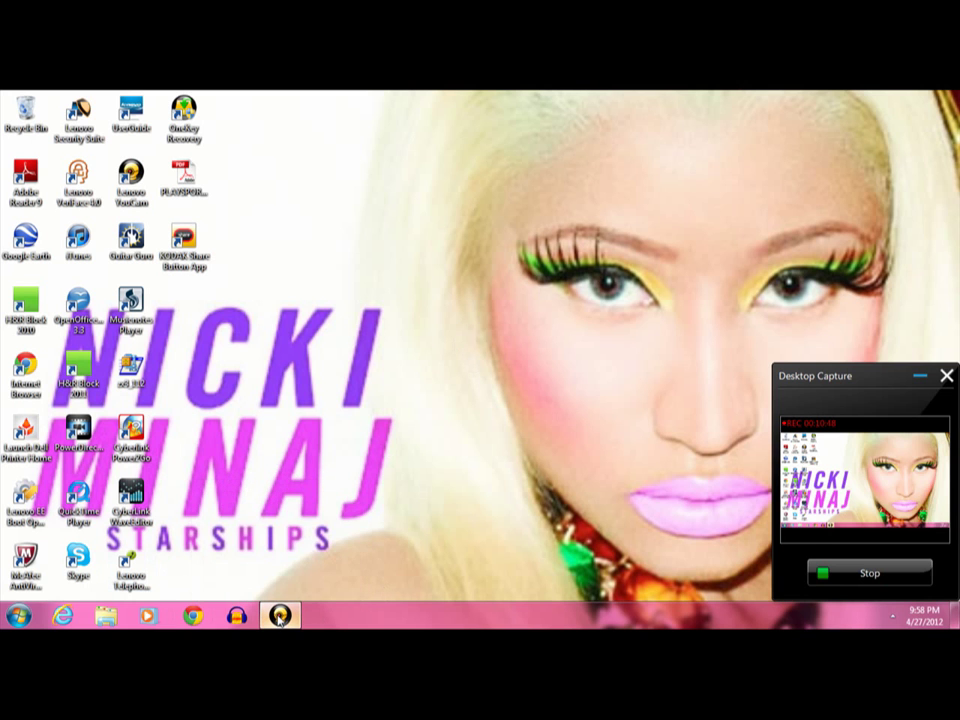